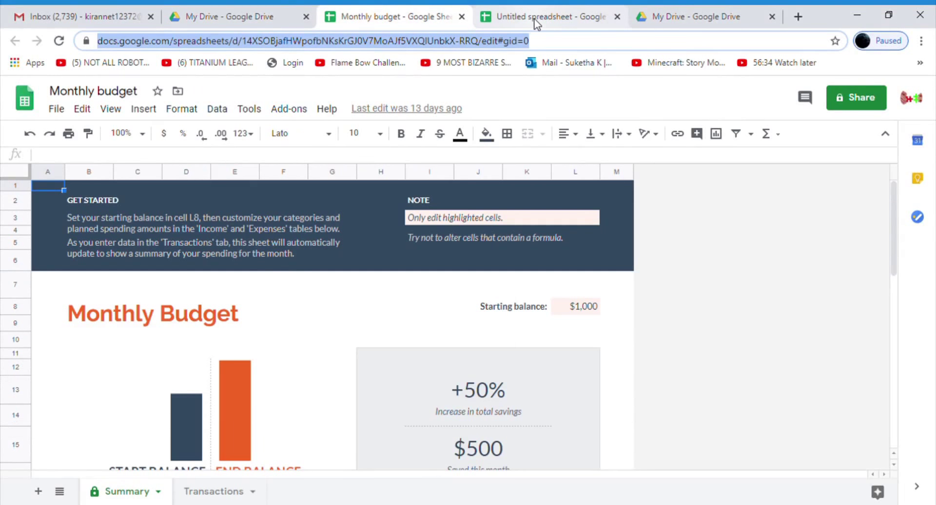
# Close the Monthly budget spreadsheet tab
pyautogui.click(534, 15)
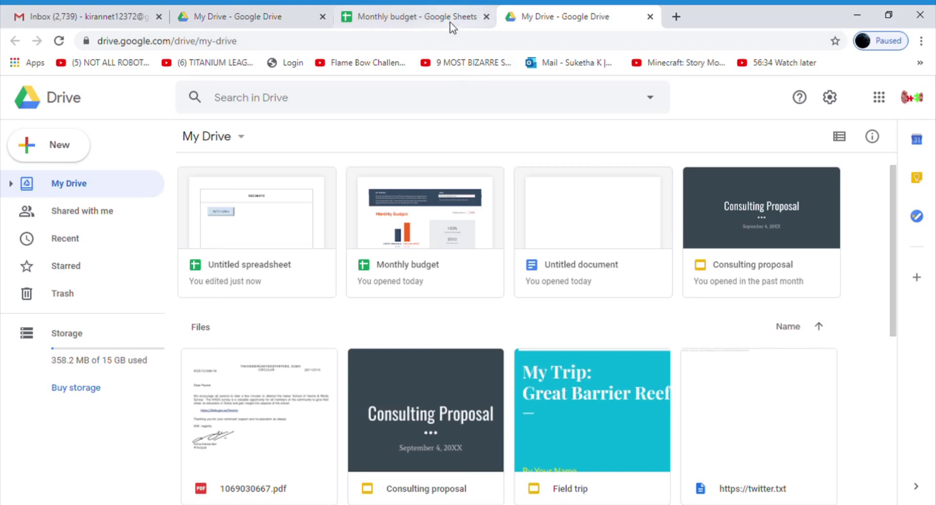
pyautogui.click(455, 17)
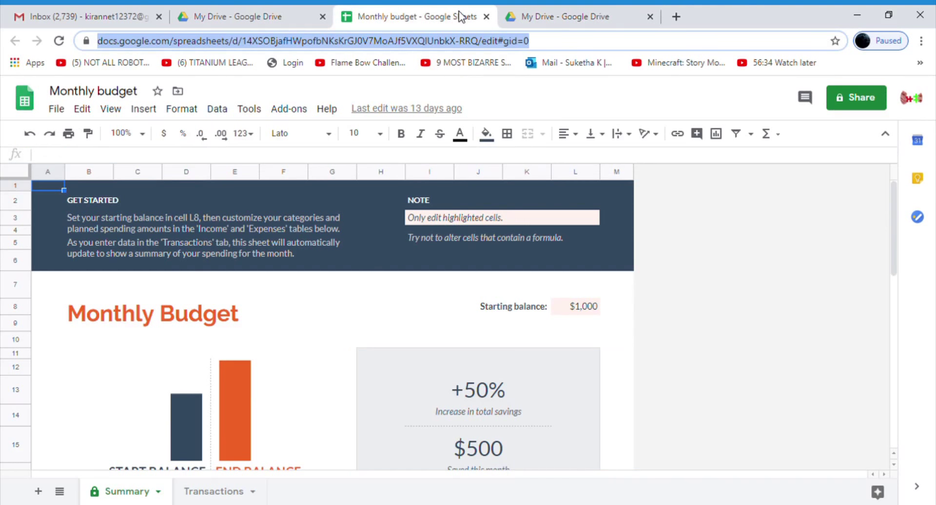
pyautogui.click(486, 17)
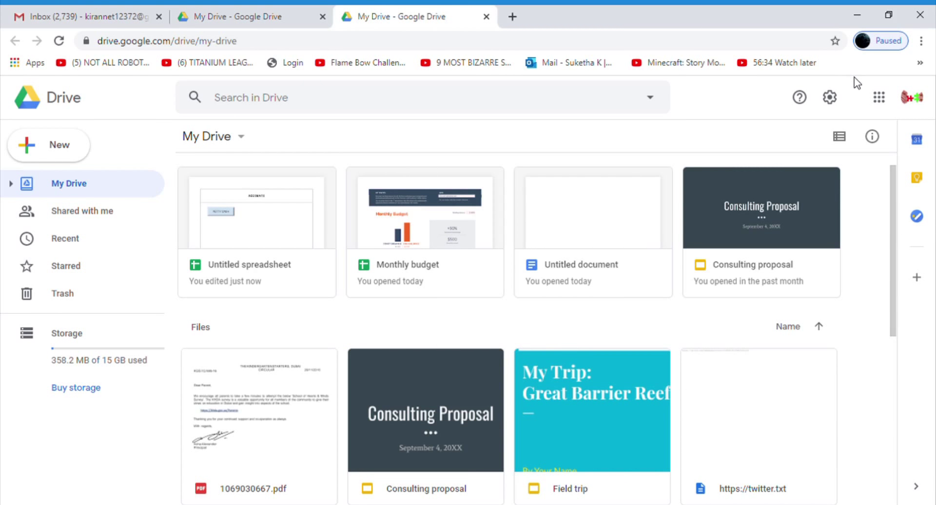
# Go to Google Drive through the apps launcher and bring up the New menu
pyautogui.click(879, 98)
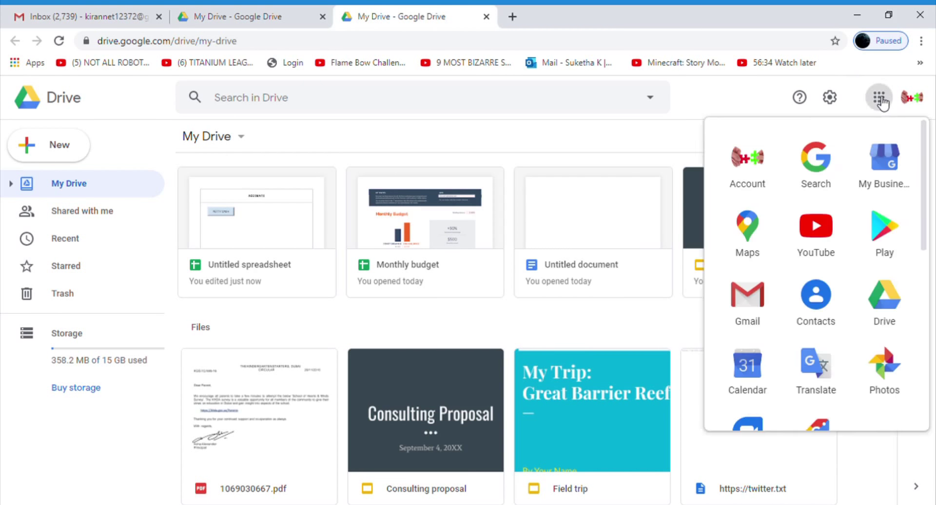
pyautogui.click(895, 307)
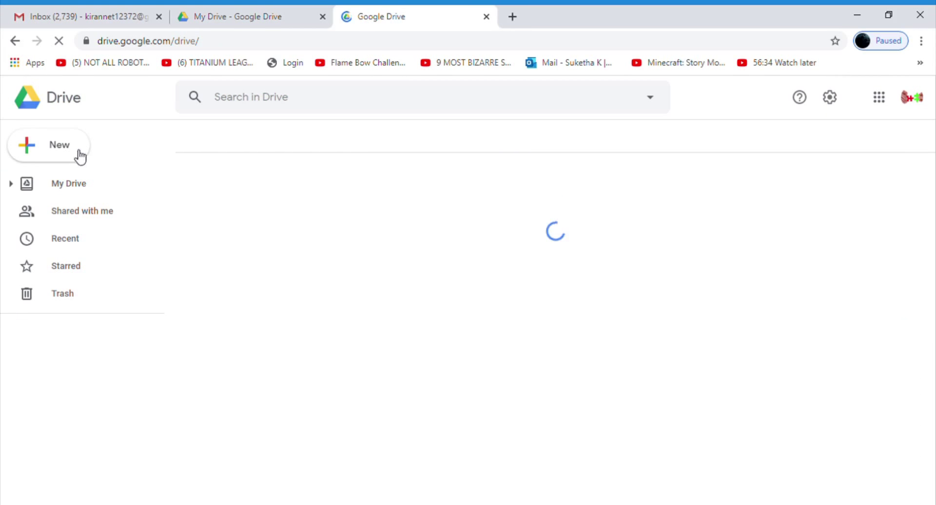
pyautogui.click(69, 160)
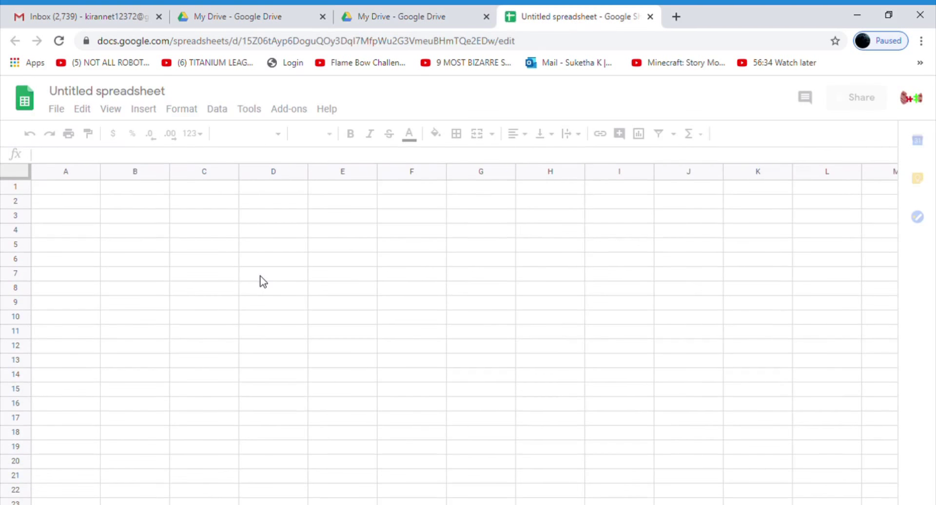
# Insert a new drawing and pick the Bevel shape from the Shapes library
pyautogui.click(143, 109)
pyautogui.moveTo(167, 322)
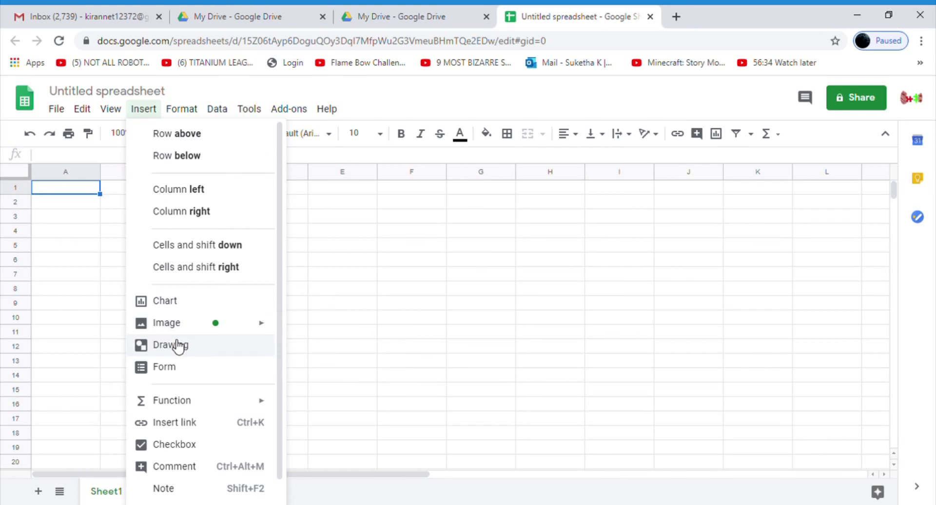
pyautogui.click(175, 345)
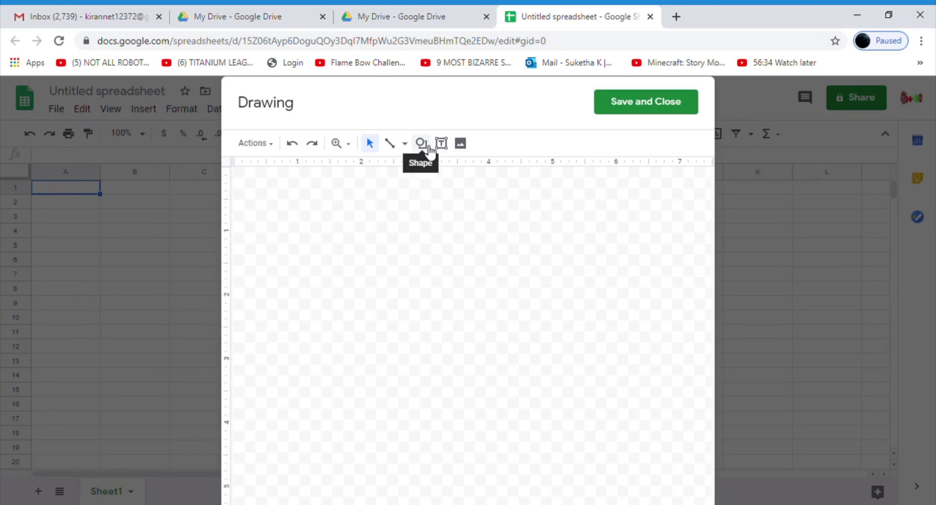
pyautogui.click(428, 147)
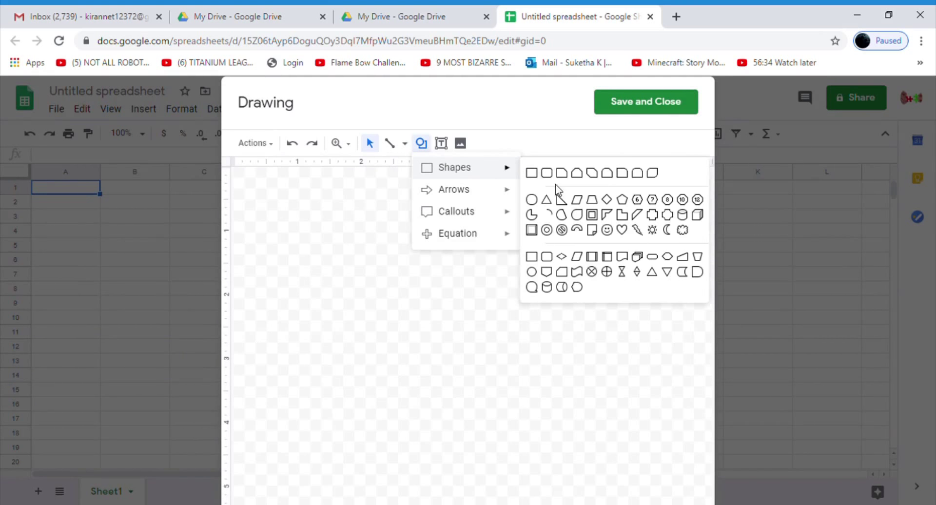
pyautogui.moveTo(455, 168)
pyautogui.click(541, 231)
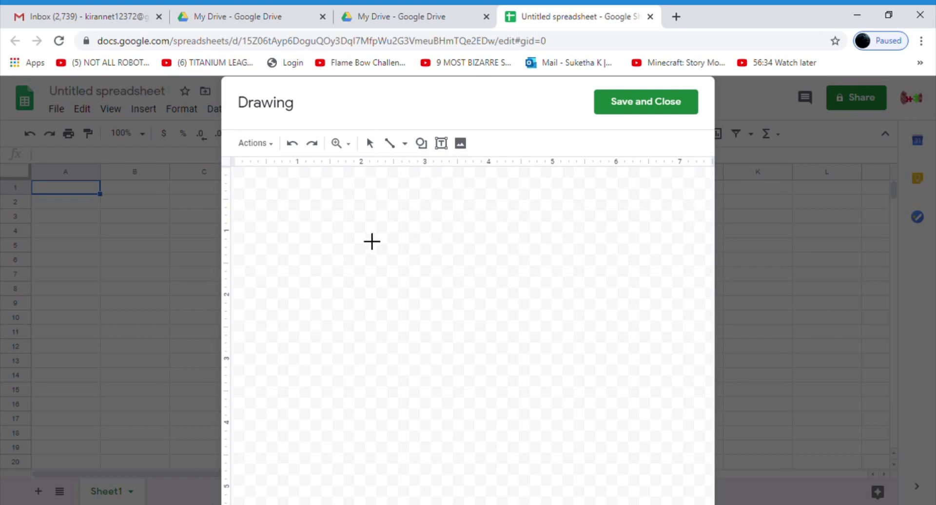
# Draw the bevel shape with a transparent border
pyautogui.moveTo(377, 231); pyautogui.dragTo(498, 276)
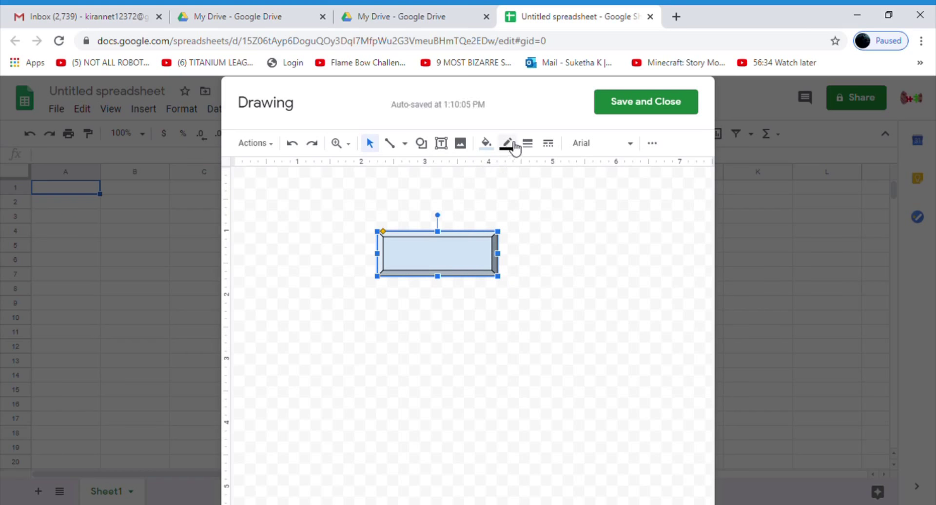
pyautogui.click(507, 143)
pyautogui.click(550, 172)
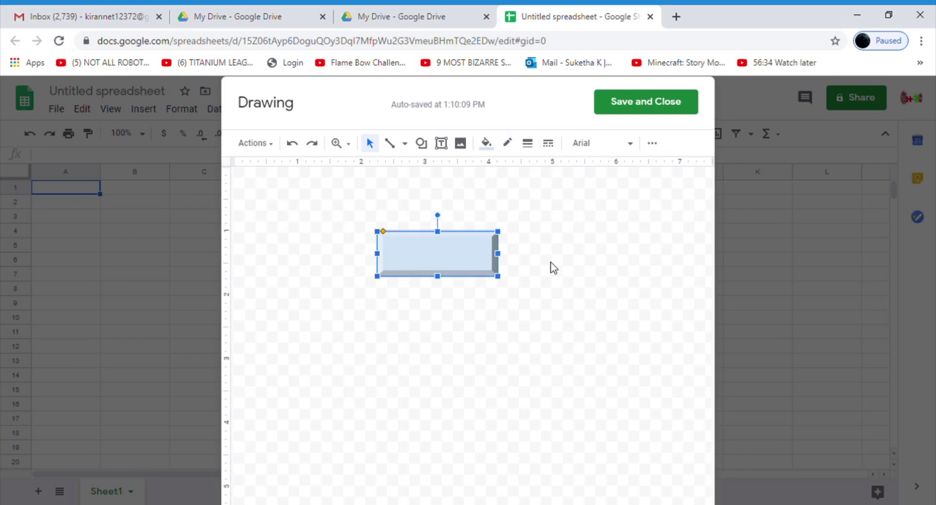
# Label the bevel 'PETTY CASH' and centre-align the text
pyautogui.write('P')
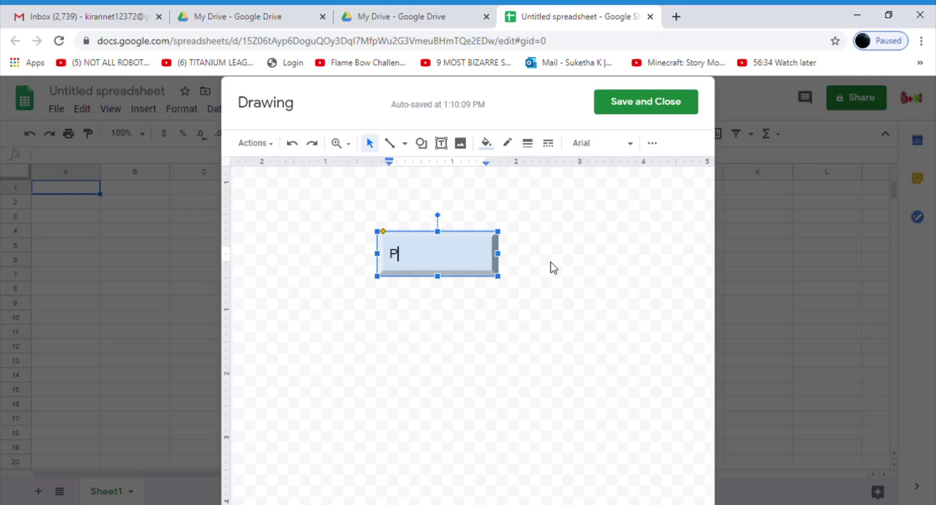
pyautogui.write('ETTY CZSH')
pyautogui.press('BackSpace')
pyautogui.press('BackSpace')
pyautogui.press('BackSpace')
pyautogui.write('ASH')
pyautogui.click(652, 143)
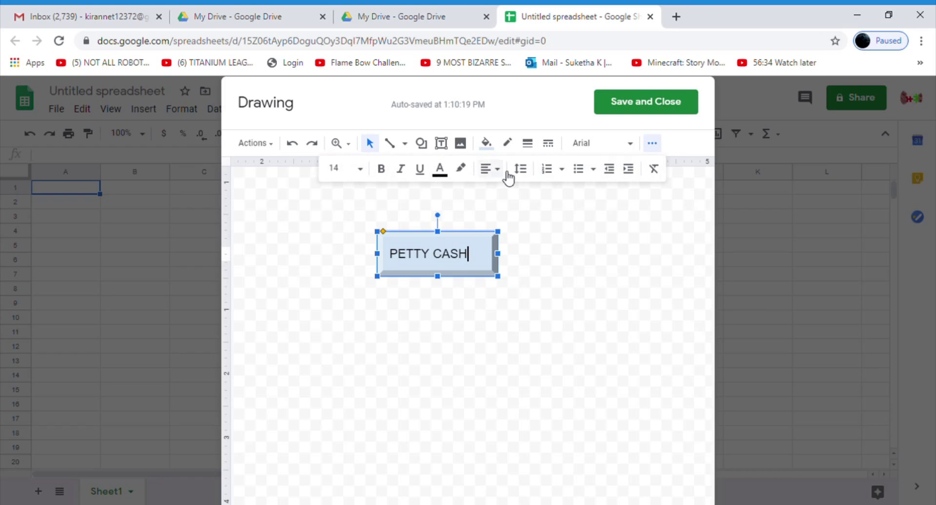
pyautogui.click(508, 179)
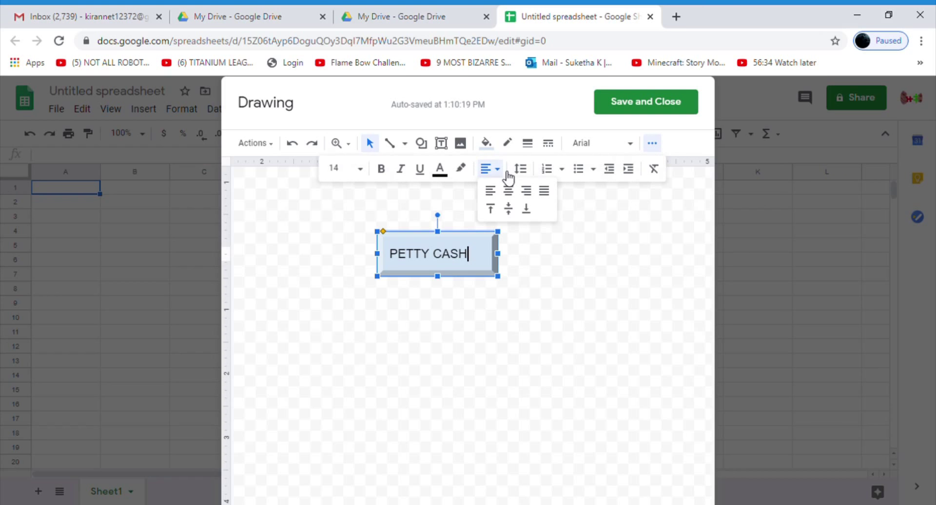
pyautogui.click(508, 190)
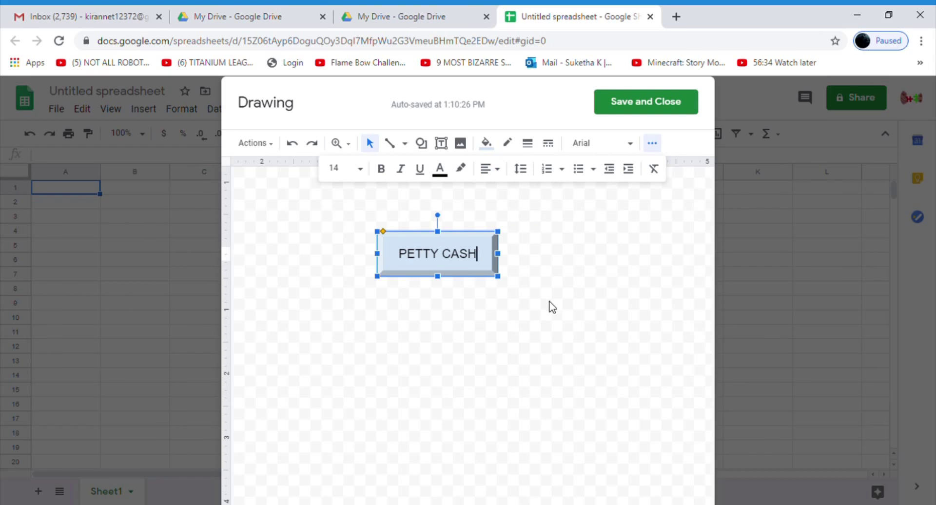
pyautogui.click(552, 307)
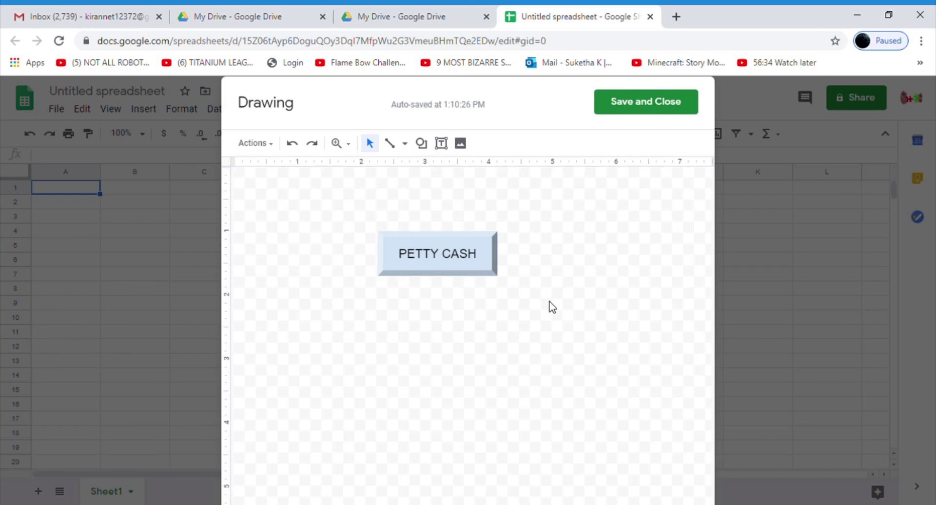
# Save the drawing to the sheet and move the button down to rows 8–10
pyautogui.click(640, 108)
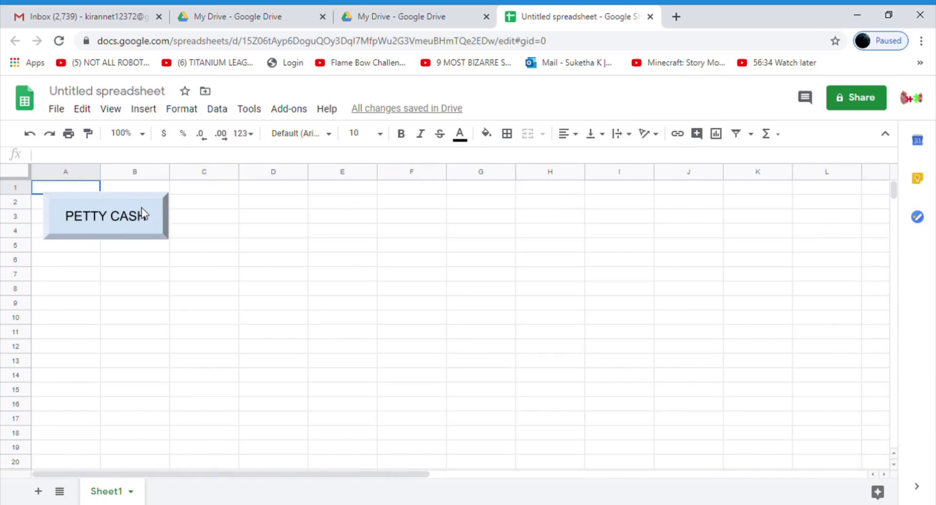
pyautogui.click(153, 236)
pyautogui.moveTo(154, 235)
pyautogui.mouseDown()
pyautogui.moveTo(203, 326)
pyautogui.moveTo(194, 315)
pyautogui.moveTo(120, 312)
pyautogui.mouseUp()
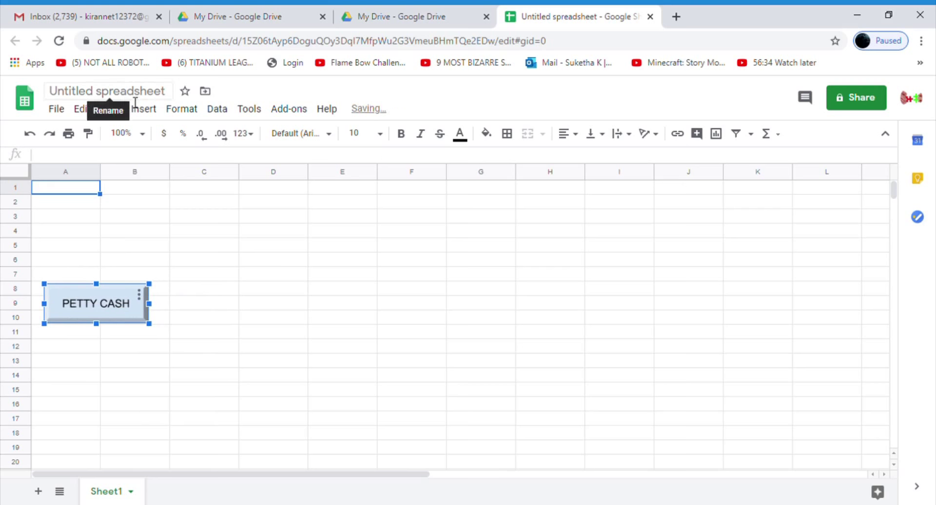
pyautogui.click(194, 205)
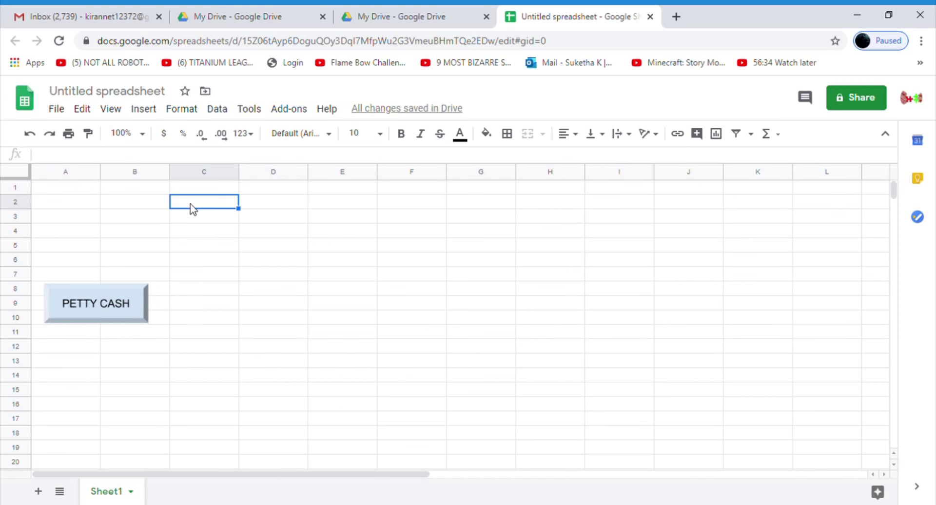
# Turn off the sheet's gridlines
pyautogui.click(113, 111)
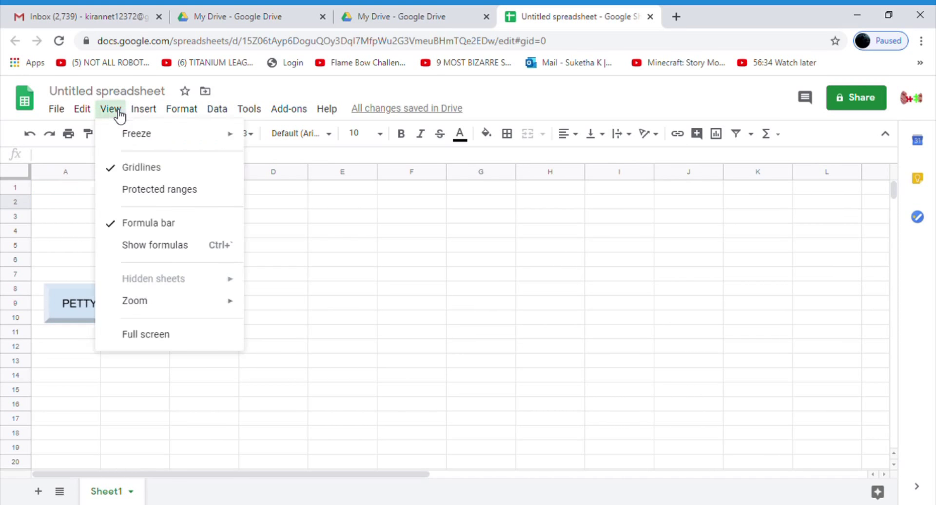
pyautogui.click(135, 169)
pyautogui.click(299, 406)
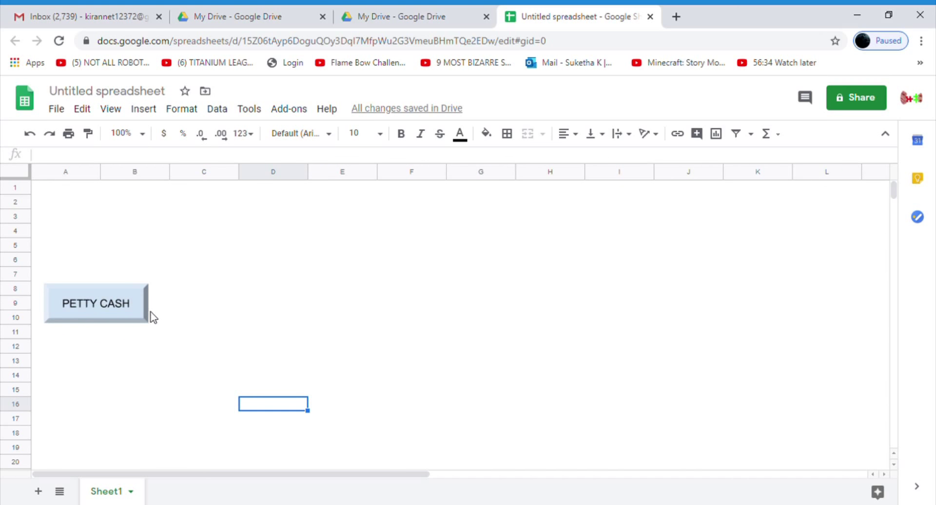
# Assign the script function 'PC' to the PETTY CASH drawing
pyautogui.click(135, 309)
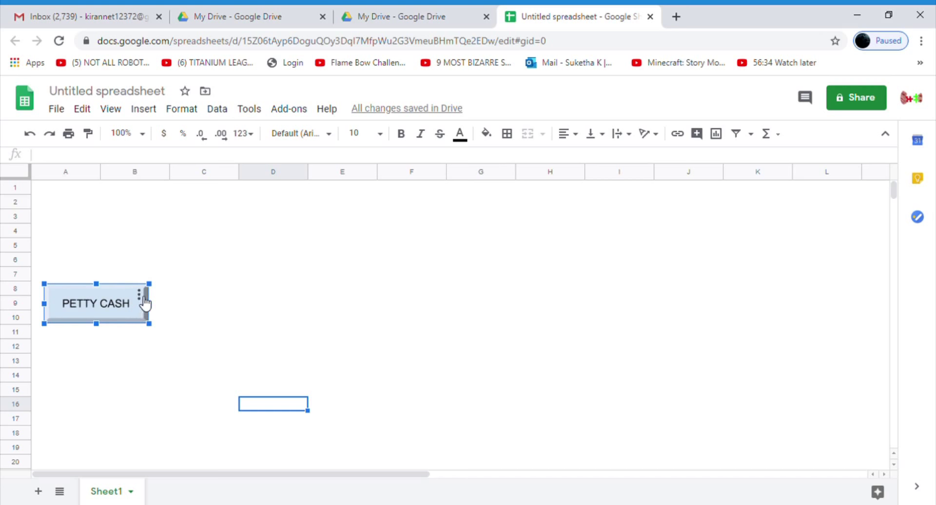
pyautogui.click(143, 300)
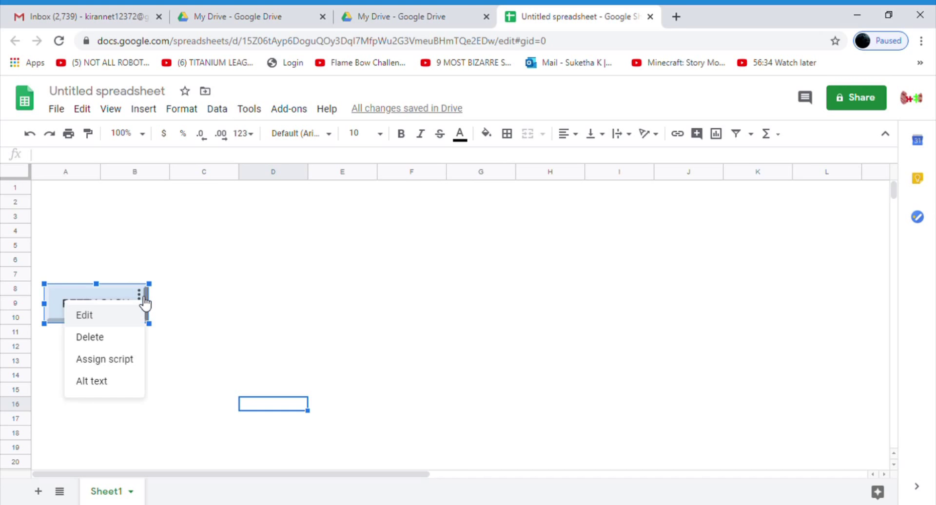
pyautogui.click(121, 360)
pyautogui.write('C')
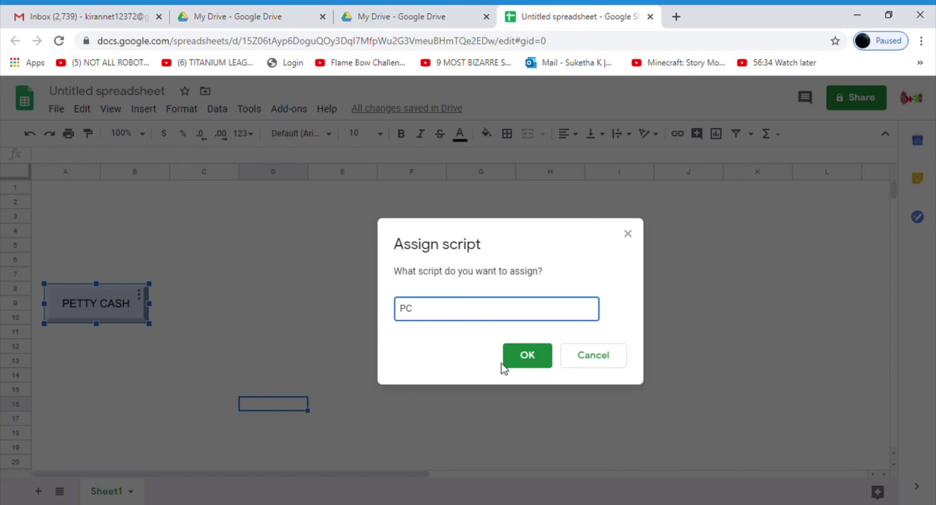
pyautogui.click(534, 360)
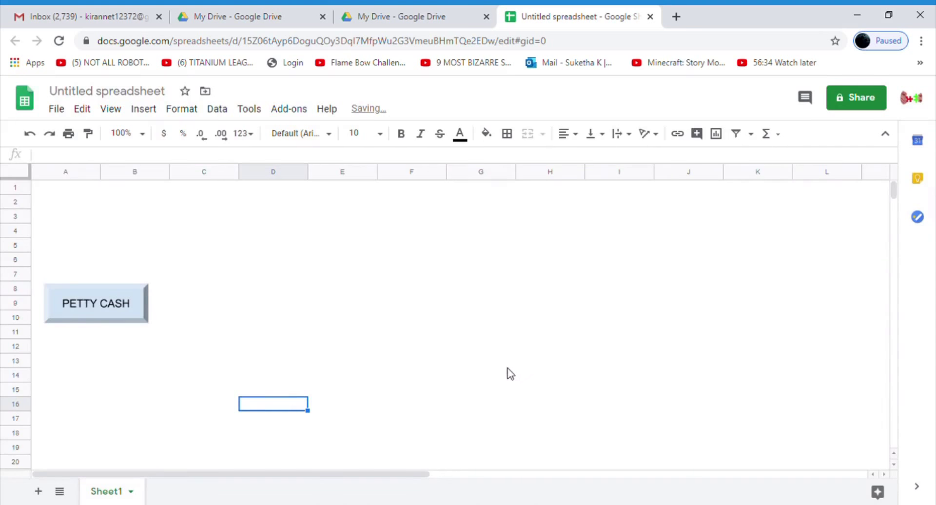
# In the script editor, replace the starter code with the pasted goto function
pyautogui.click(249, 110)
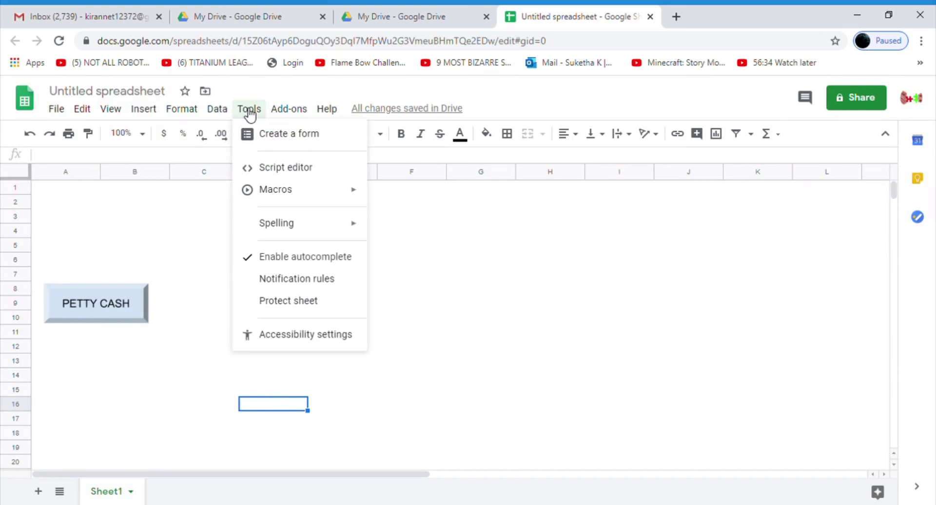
pyautogui.click(264, 170)
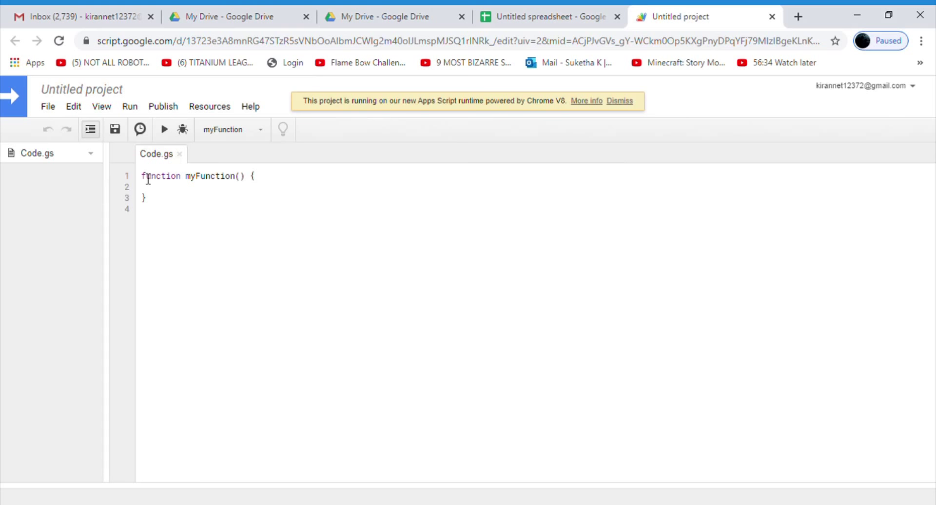
pyautogui.hotkey('ctrl', 'a')
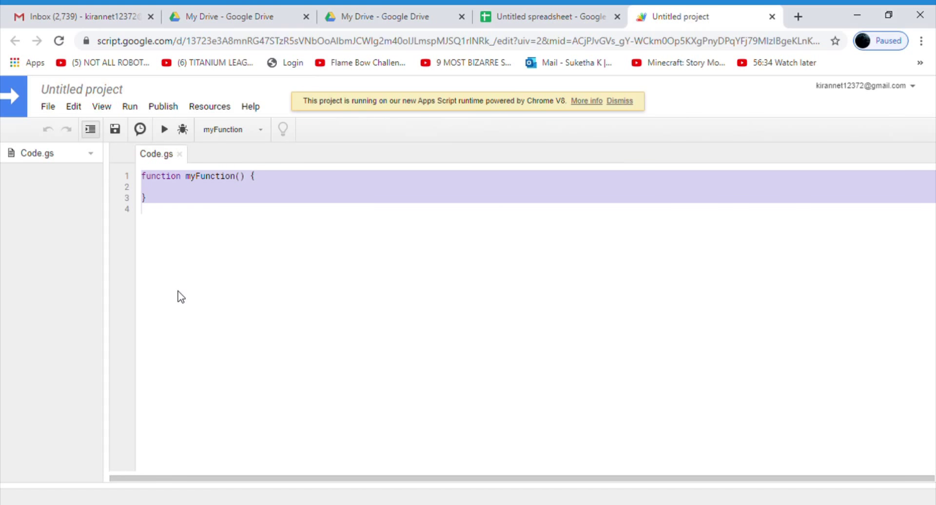
pyautogui.press('BackSpace')
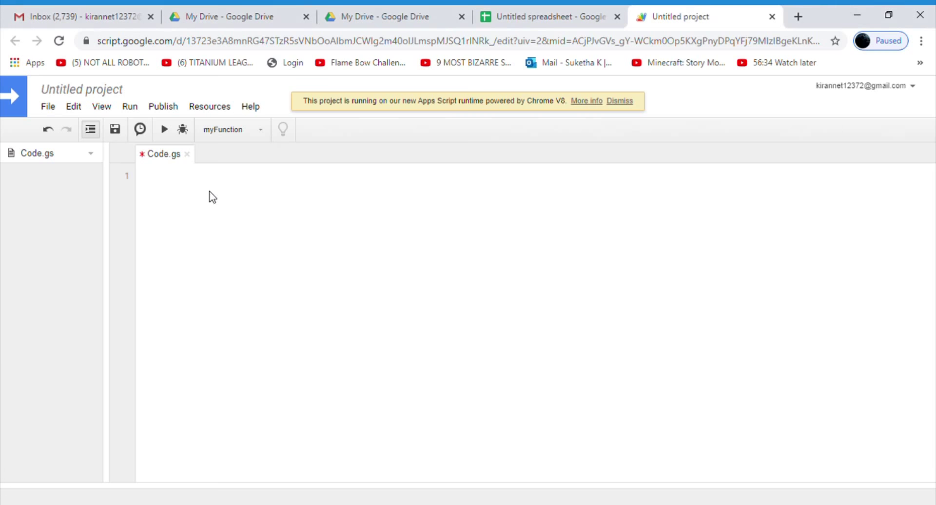
pyautogui.write('function goto() {   var selection = SpreadsheetApp.getActiveSheet().getActiveCell().getValue();    var html = "<script>window.open(\'PASTE URL HERE\');google.script.host.close();</script>";    var userInterface = HtmlService.createHtmlOutput(html);    SpreadsheetApp.getUi().showModalDialog(userInterface, \'Accounts\'); }')
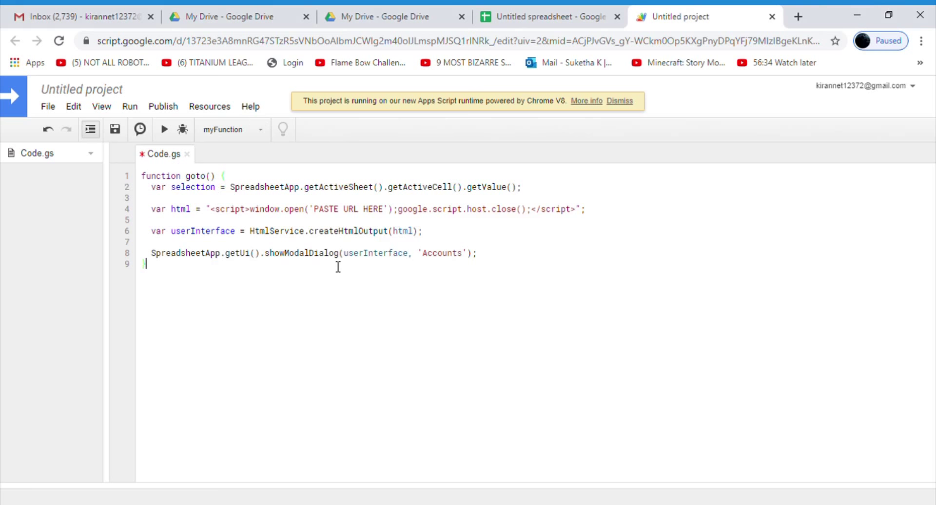
# Rename the function goto to PC and close the duplicate Drive tab
pyautogui.moveTo(213, 182); pyautogui.dragTo(191, 181)
pyautogui.write('PC')
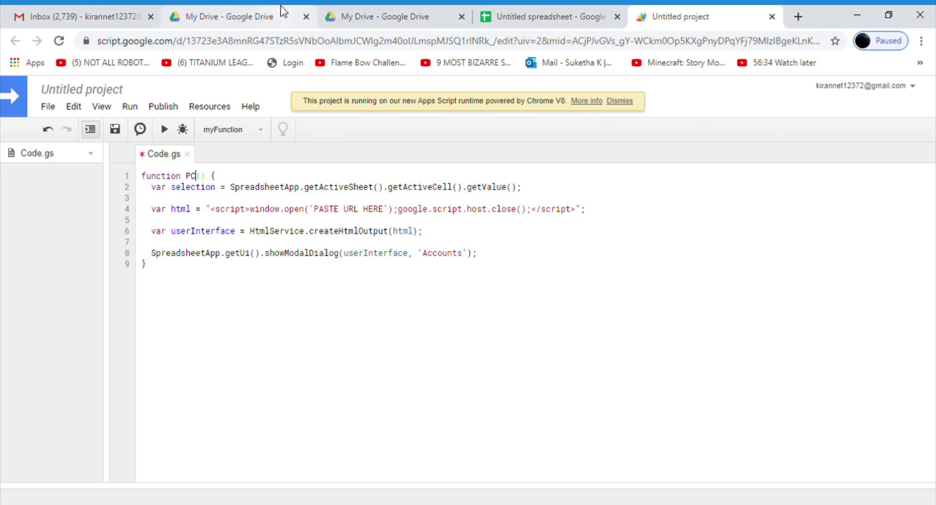
pyautogui.click(306, 17)
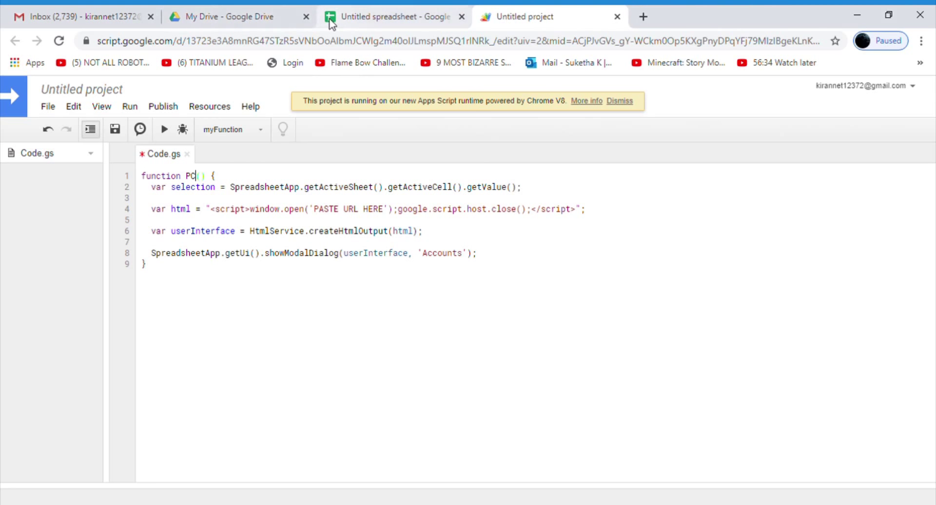
# Copy the Monthly budget sheet's URL and return to the script project
pyautogui.click(257, 21)
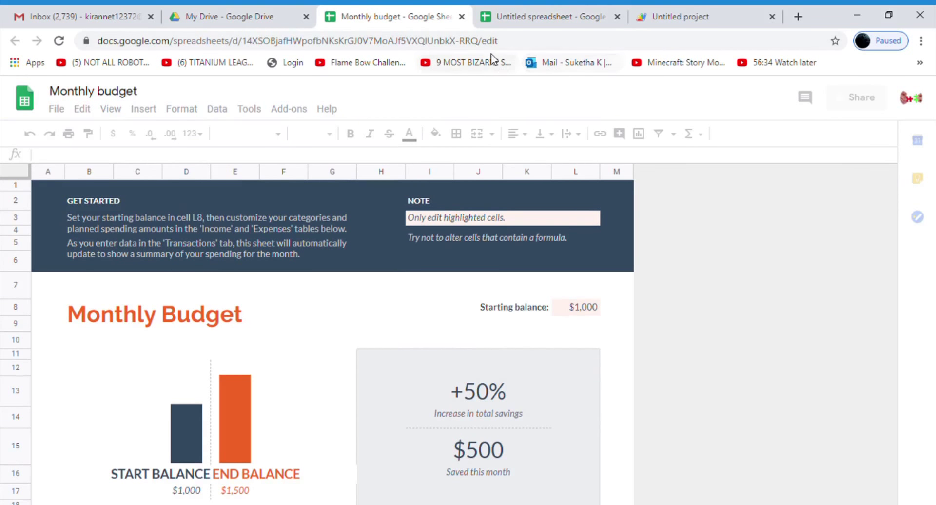
pyautogui.click(490, 41)
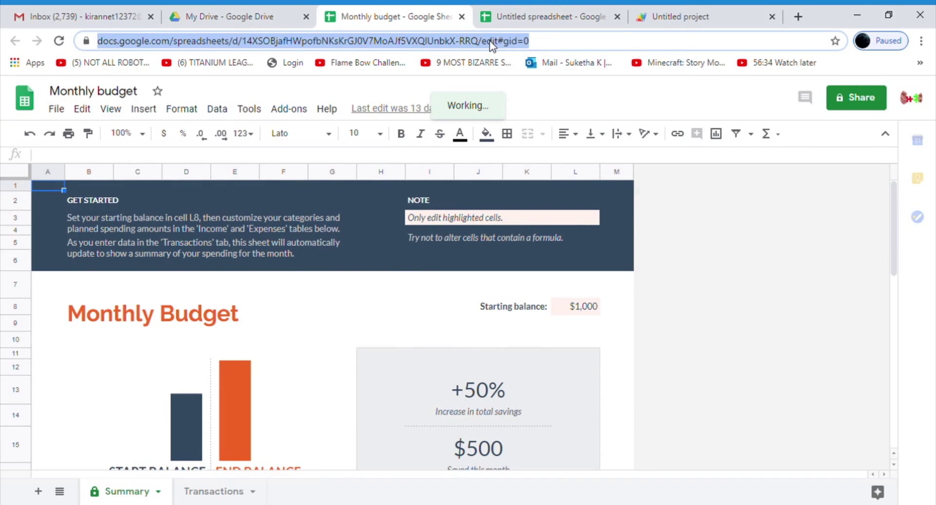
pyautogui.click(534, 5)
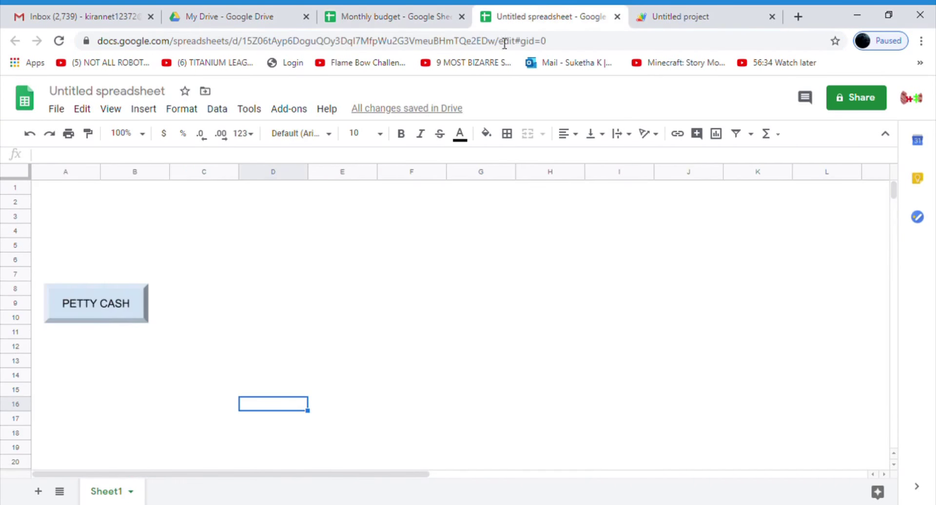
pyautogui.click(642, 18)
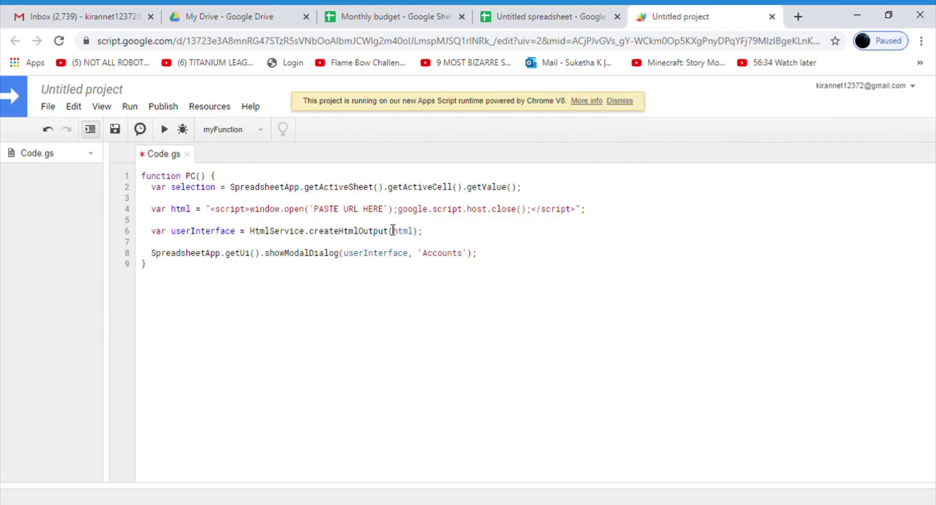
# Put the Monthly budget URL into PC, retitle the dialog 'PETTY CASH', and save
pyautogui.moveTo(384, 210); pyautogui.dragTo(319, 213)
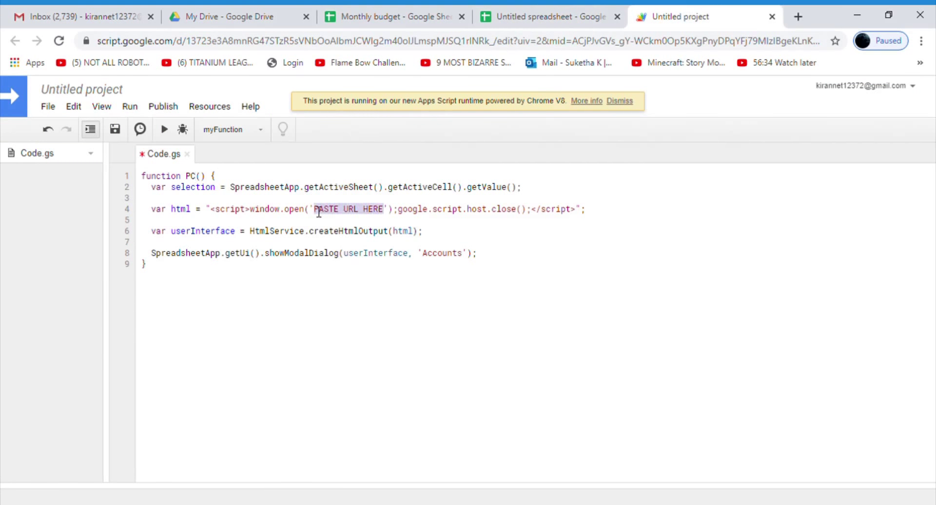
pyautogui.hotkey('ctrl', 'v')
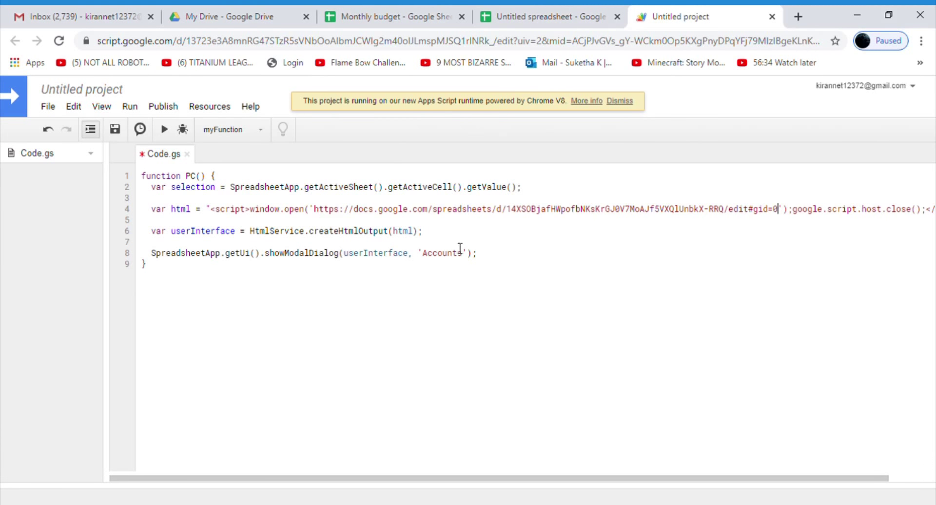
pyautogui.moveTo(466, 257); pyautogui.dragTo(431, 256)
pyautogui.write('TTY CAS')
pyautogui.write('H')
pyautogui.click(116, 129)
# Name the script project 'DASHBOARD' and save it
pyautogui.click(115, 131)
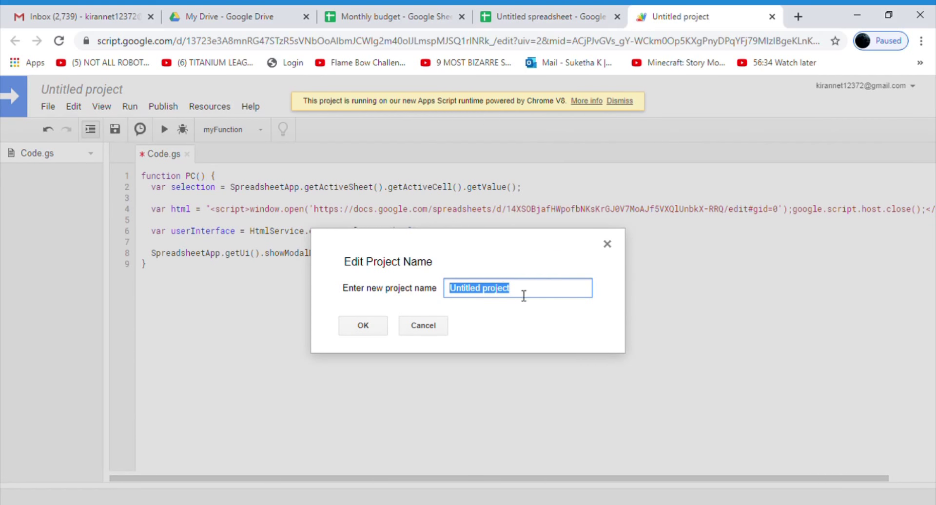
pyautogui.write('D')
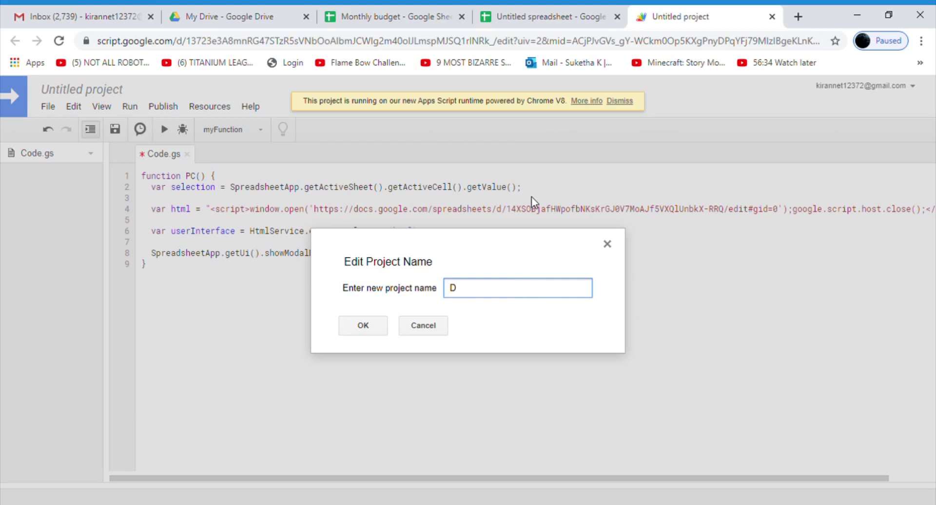
pyautogui.press('BackSpace')
pyautogui.write('DASHBOARD')
pyautogui.click(376, 326)
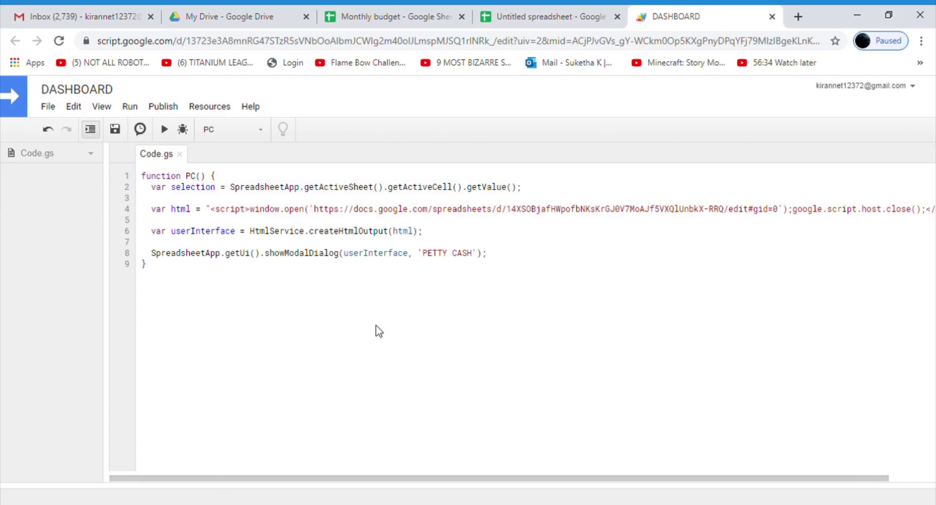
pyautogui.click(291, 248)
pyautogui.click(116, 130)
# Close the script and Monthly budget tabs, then run PETTY CASH's script
pyautogui.click(770, 17)
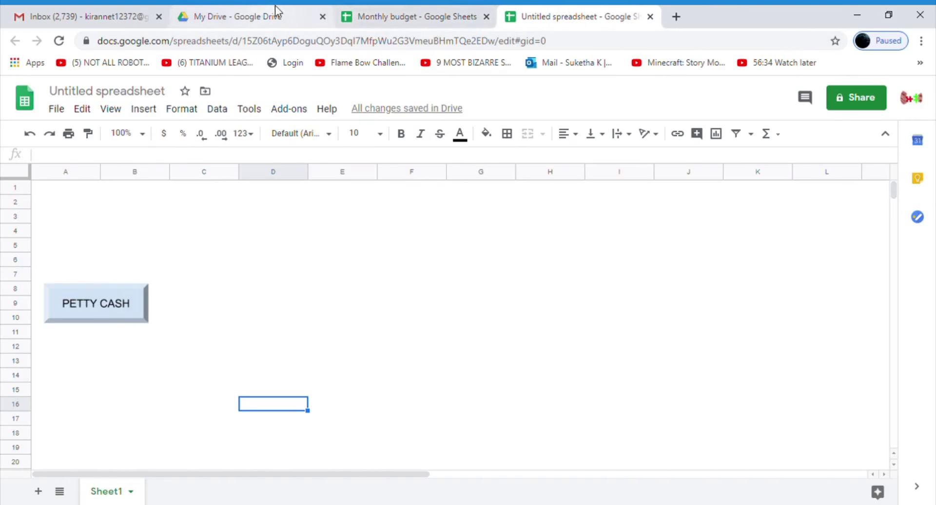
pyautogui.click(380, 19)
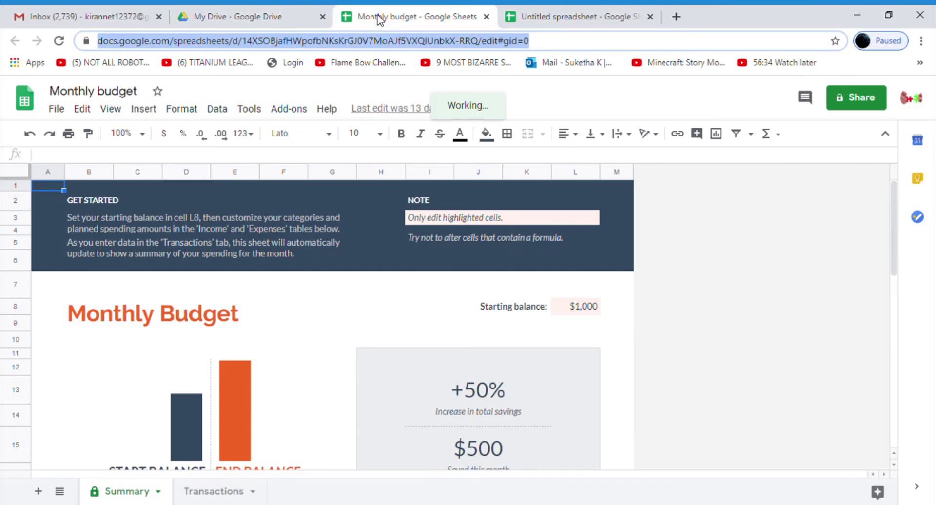
pyautogui.click(487, 17)
pyautogui.click(300, 291)
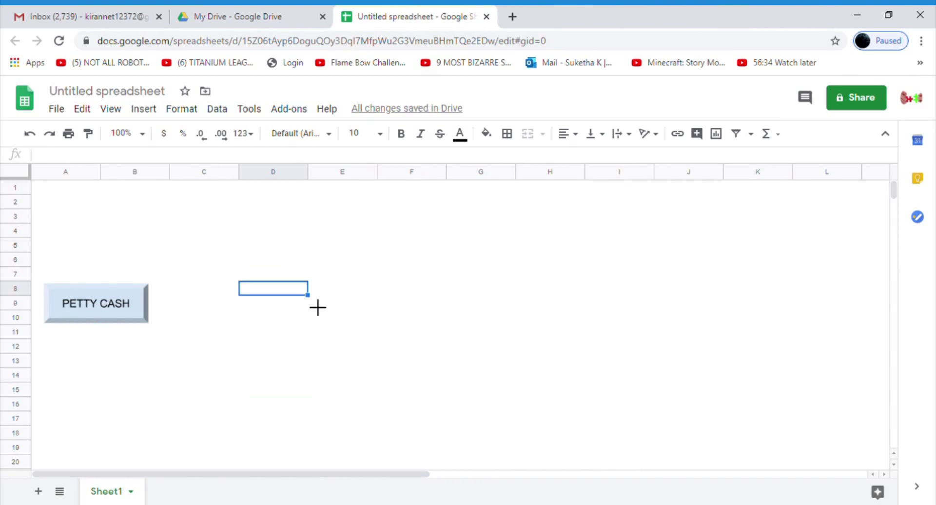
pyautogui.click(118, 312)
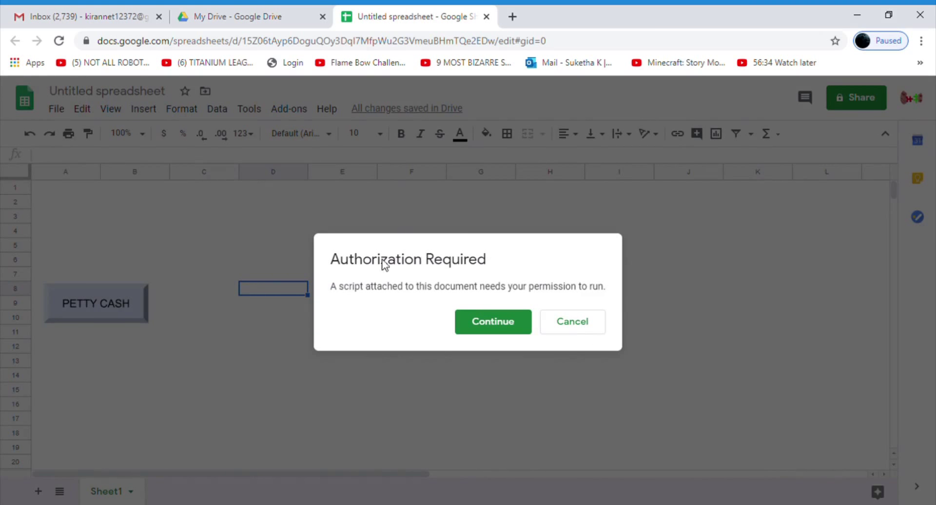
# Authorize the unverified Dashboard script with your Google account via Advanced settings
pyautogui.click(500, 324)
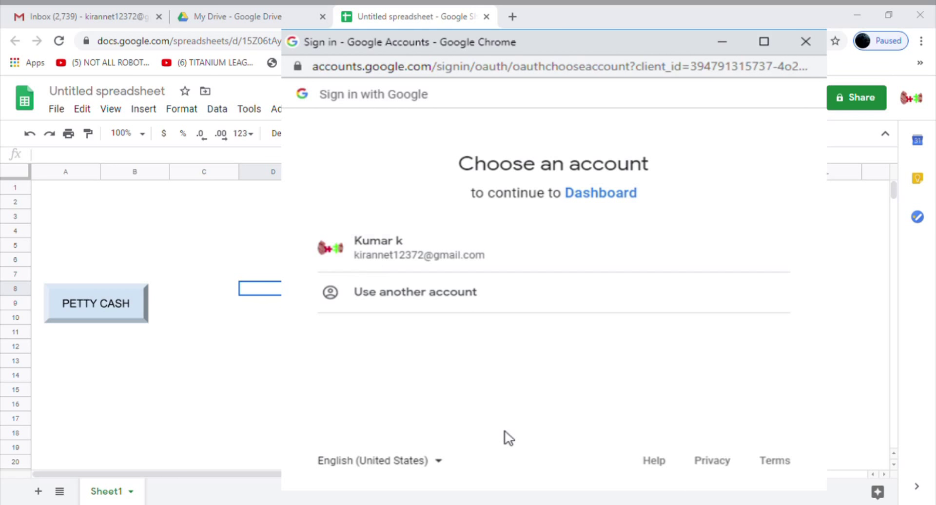
pyautogui.click(399, 242)
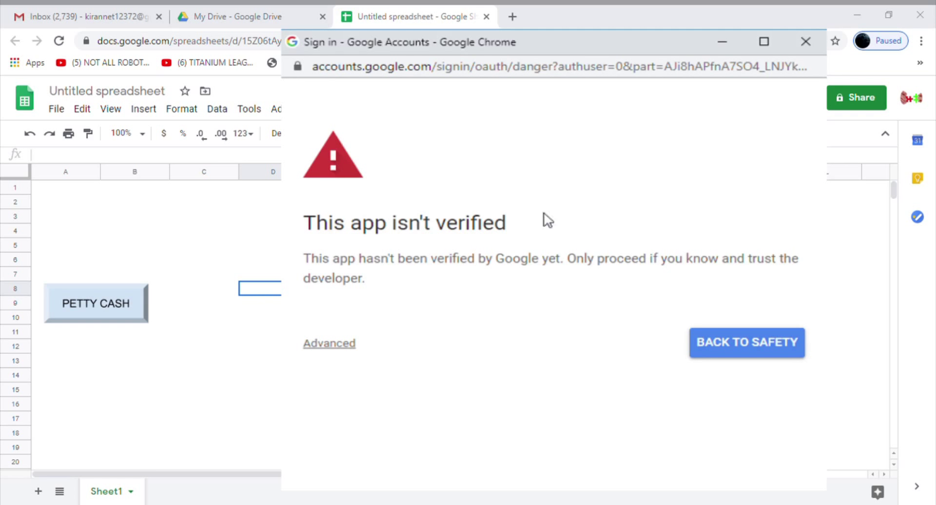
pyautogui.click(348, 346)
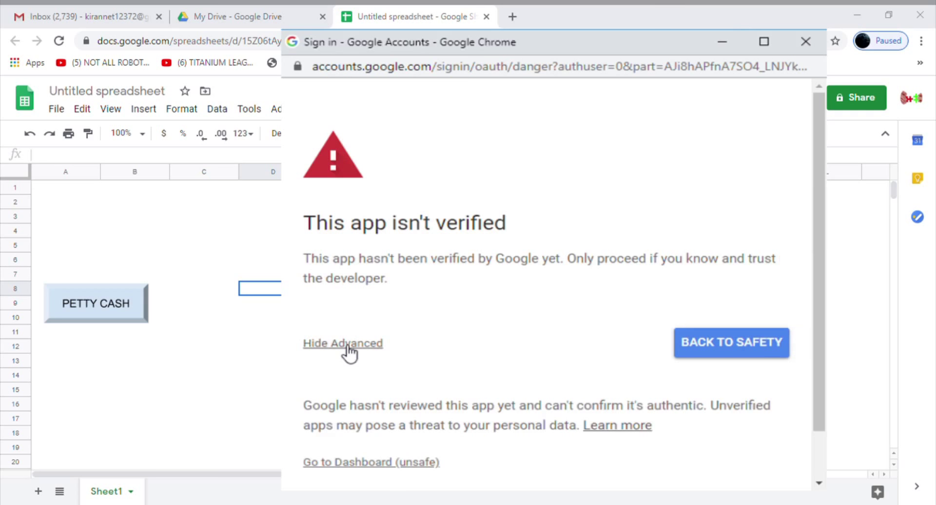
pyautogui.click(394, 462)
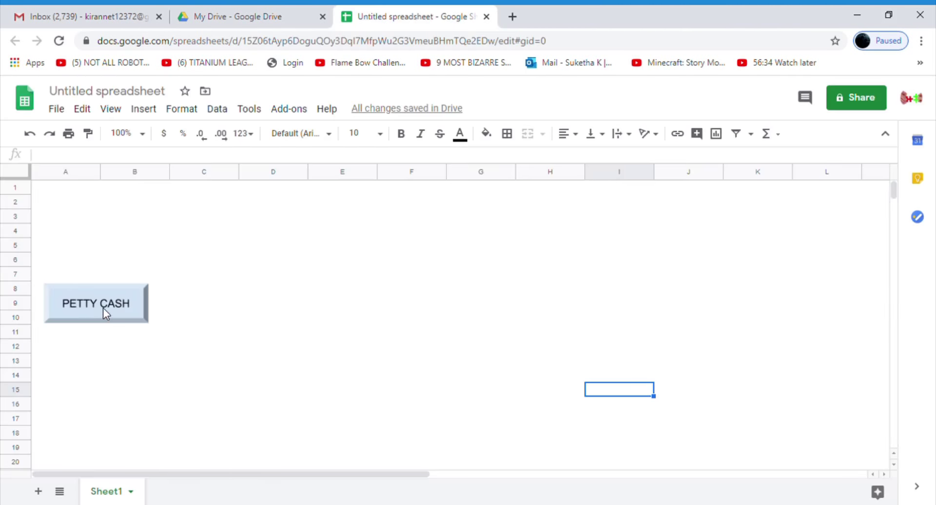
# Run the PETTY CASH button to open Monthly budget, then return to the dashboard
pyautogui.click(104, 308)
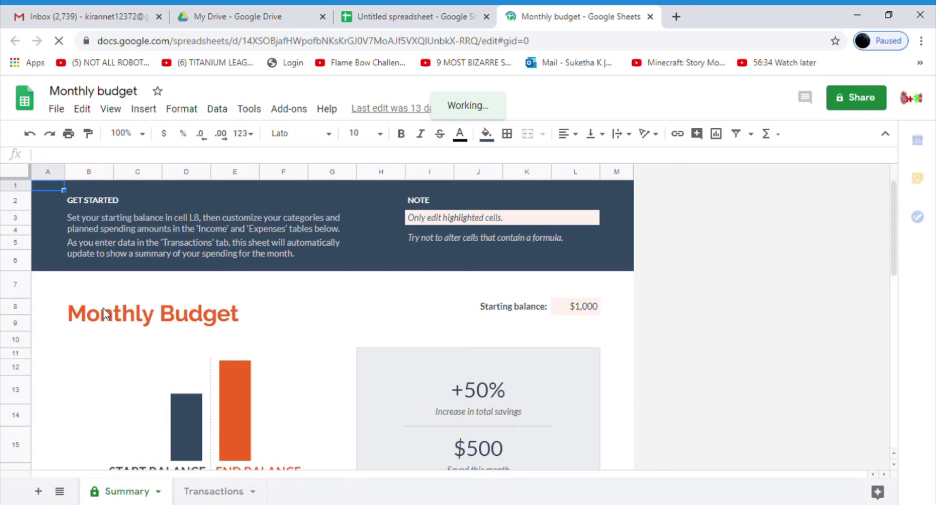
pyautogui.click(390, 14)
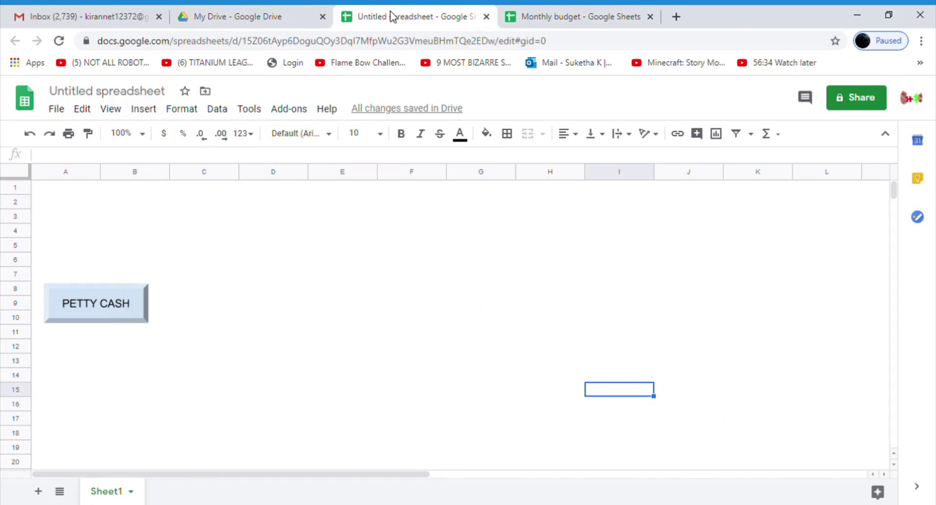
# Insert a bevel-shaped drawing with a transparent border at cell C9
pyautogui.click(204, 302)
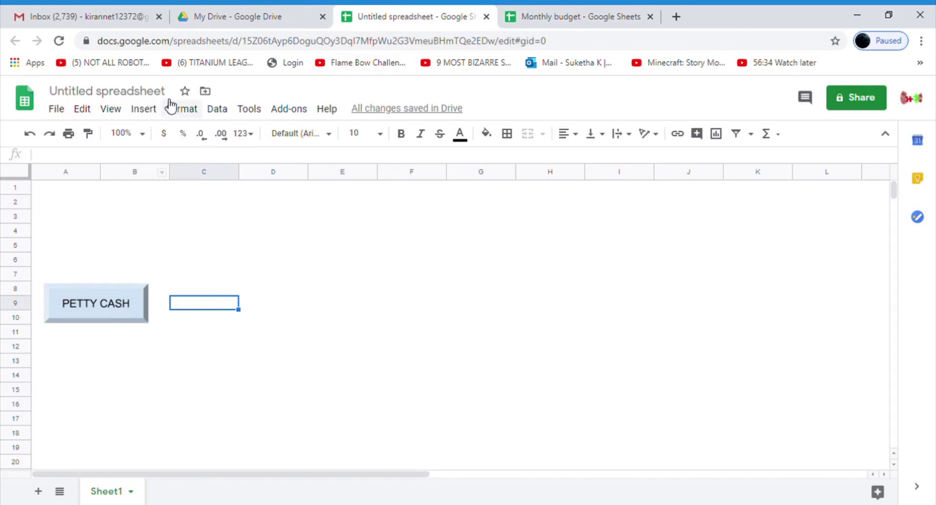
pyautogui.click(141, 111)
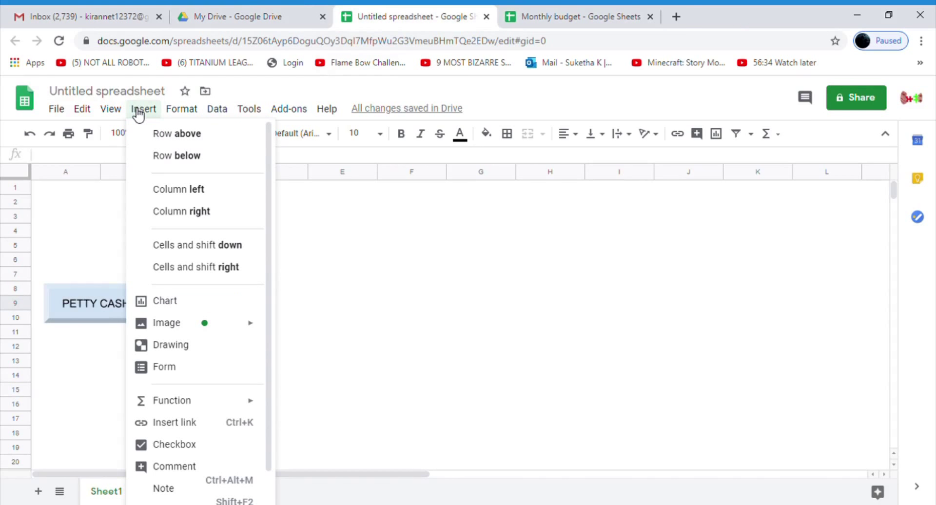
pyautogui.moveTo(144, 108)
pyautogui.click(181, 346)
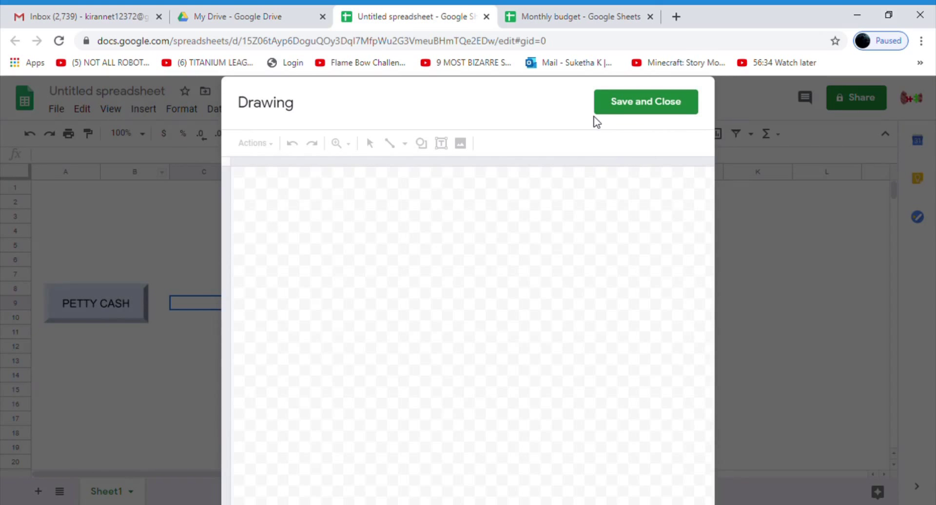
pyautogui.click(422, 143)
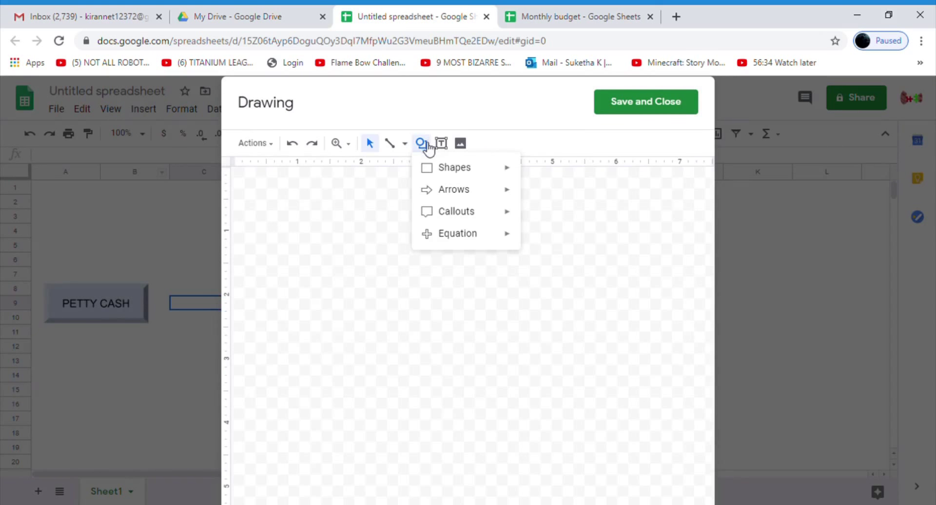
pyautogui.moveTo(455, 168)
pyautogui.click(536, 233)
pyautogui.moveTo(394, 232); pyautogui.dragTo(555, 285)
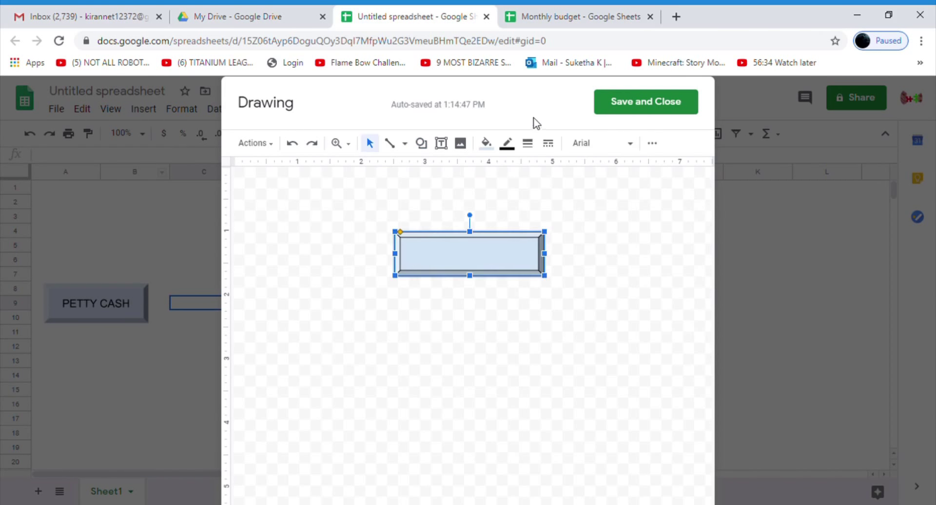
pyautogui.click(507, 143)
pyautogui.click(577, 179)
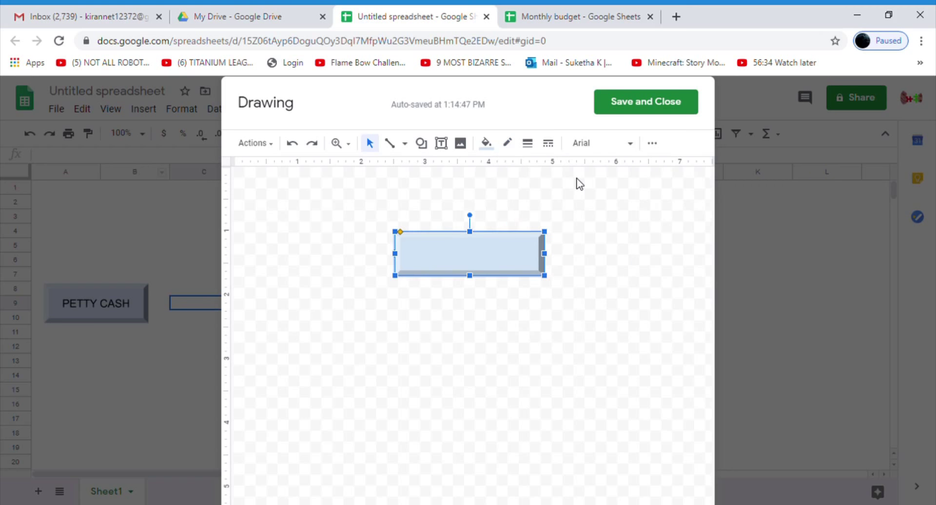
pyautogui.click(648, 116)
# Shrink the new button to match PETTY CASH's height and deselect it
pyautogui.click(291, 345)
pyautogui.moveTo(338, 354); pyautogui.dragTo(278, 305)
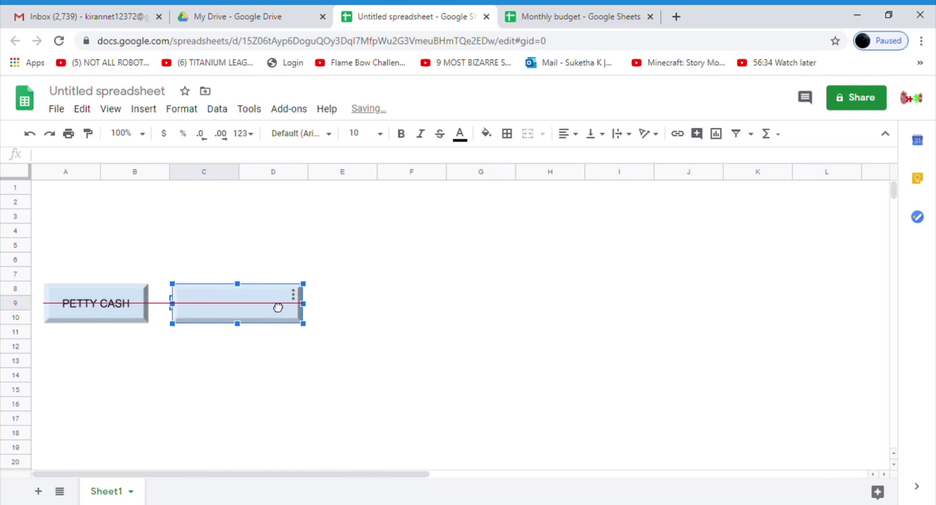
pyautogui.moveTo(360, 319); pyautogui.dragTo(409, 334)
pyautogui.click(45, 210)
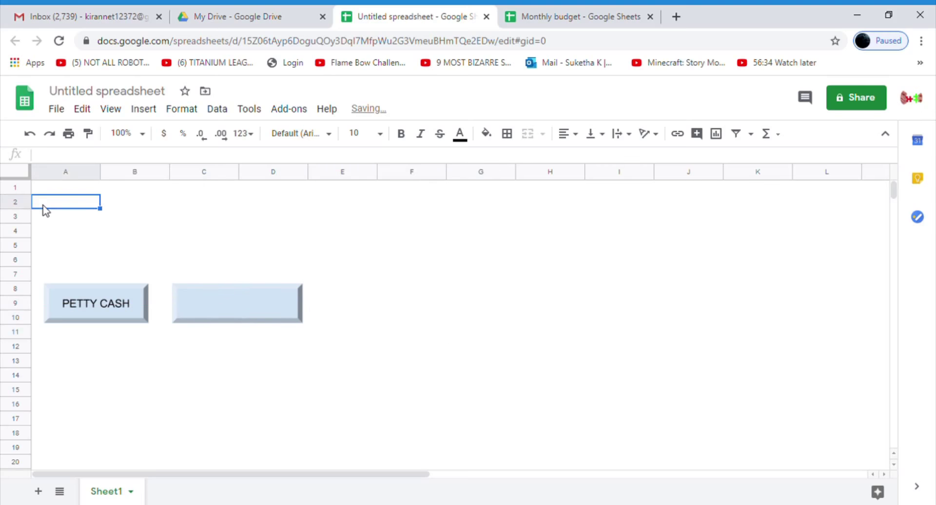